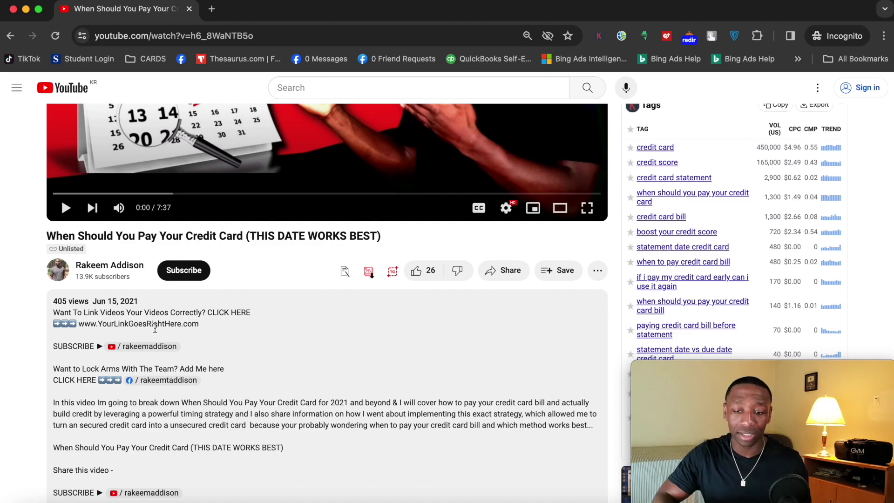
- Minimize the public YouTube watch page to reveal the Studio Video details editor
click(26, 10)
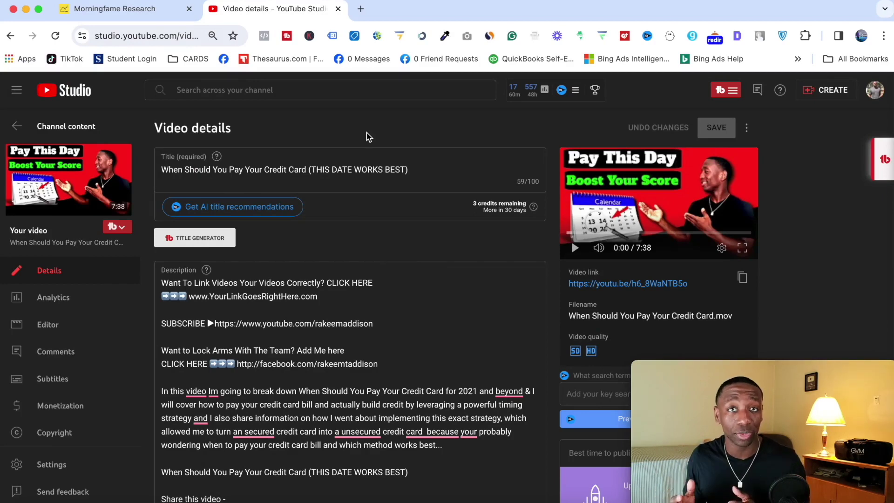
click(335, 305)
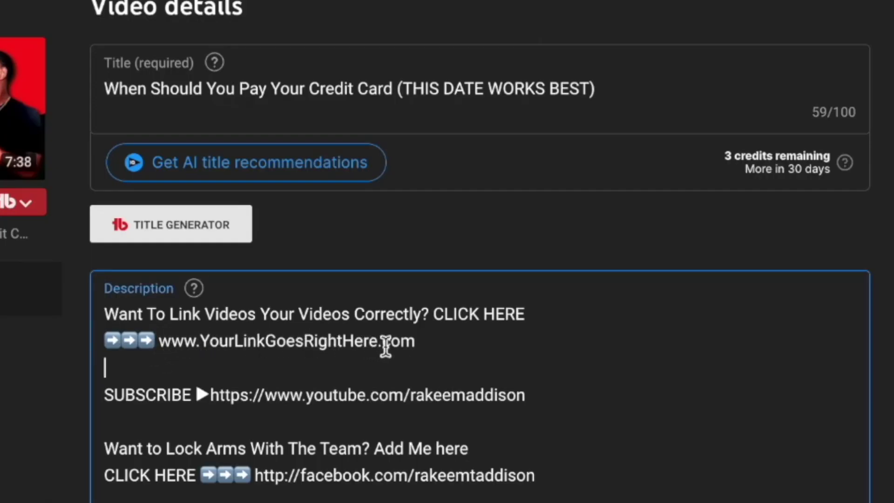
click(160, 341)
text(htt)
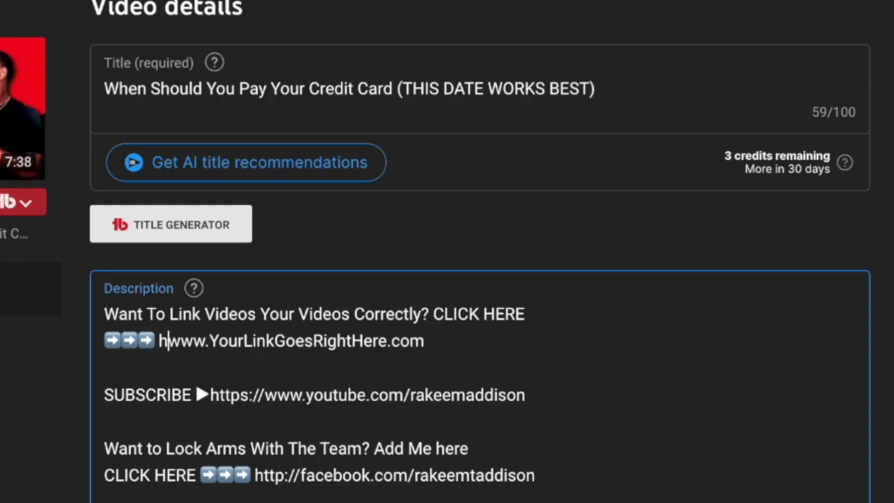
text(p:)
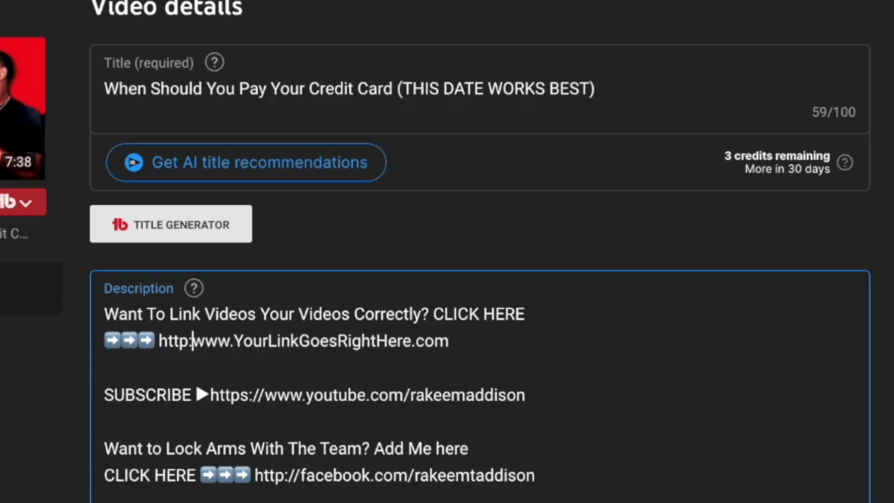
text(//)
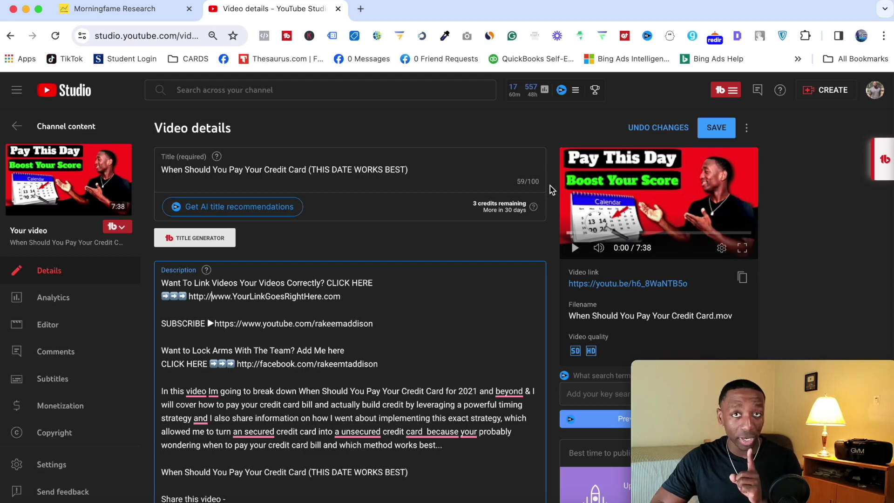
click(716, 129)
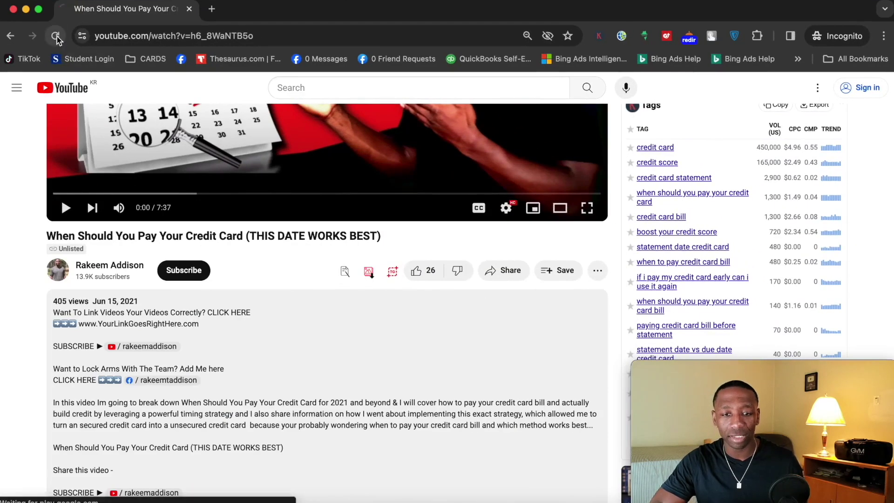
- Reload the watch page, confirm the description link is now blue and clickable, then close that window
click(55, 36)
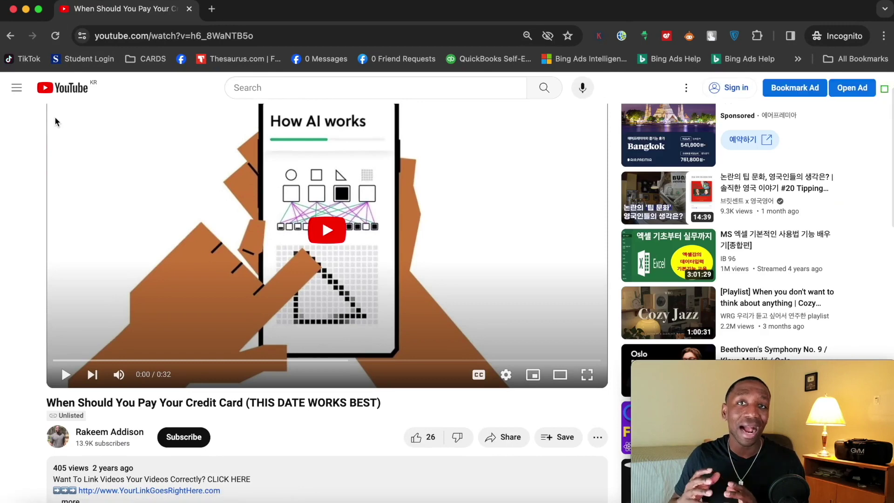
scroll(28, 342, down, 4)
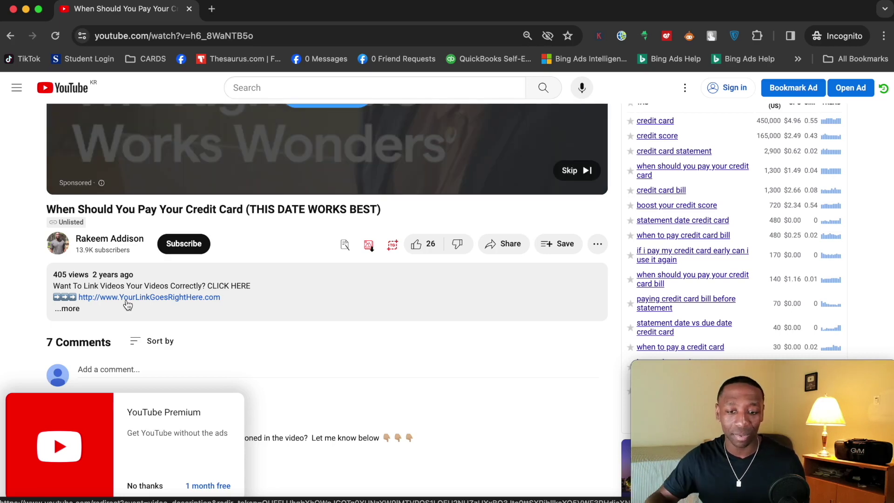
click(189, 9)
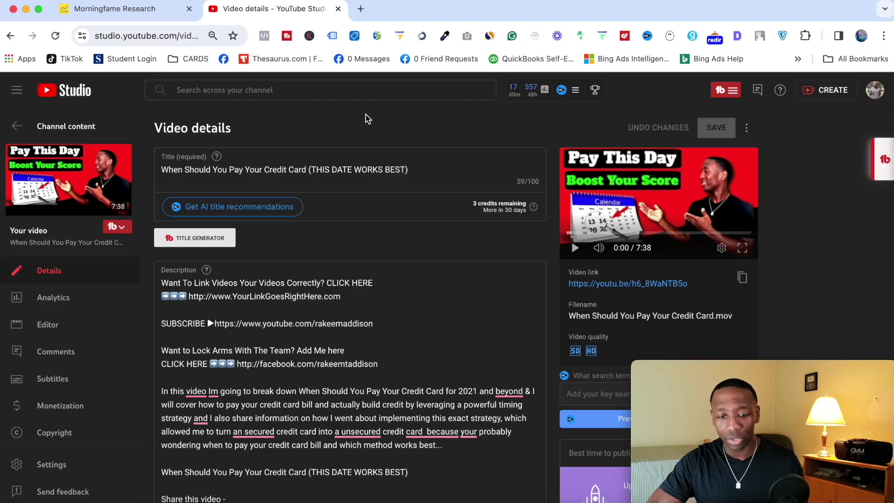
- Go to Settings > Channel > Feature eligibility to see the Standard, Intermediate and Advanced tiers
click(52, 466)
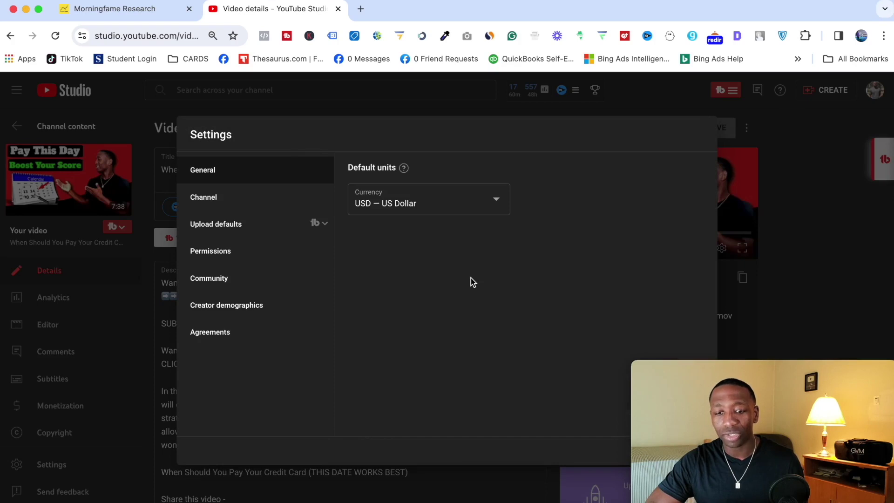
click(209, 199)
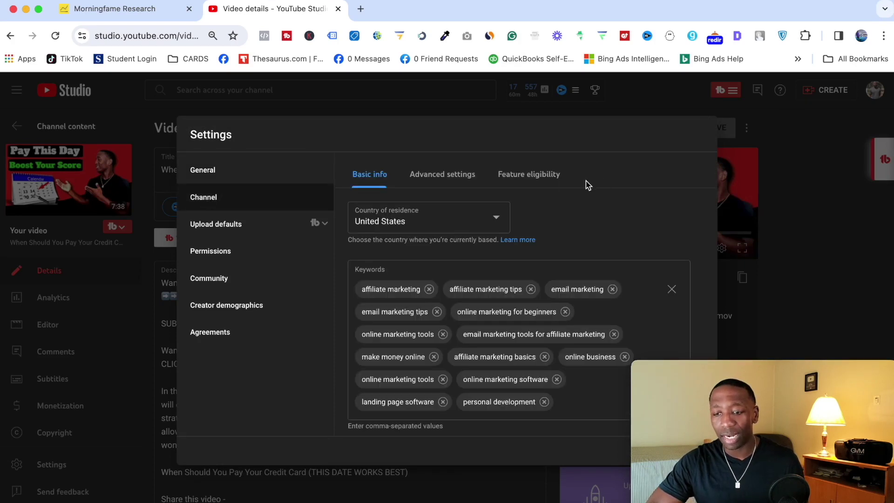
click(531, 176)
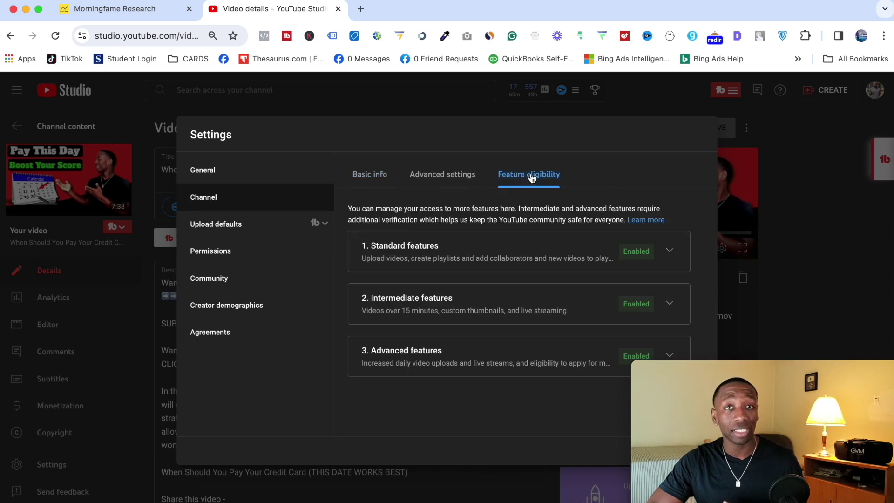
mouse_move(873, 422)
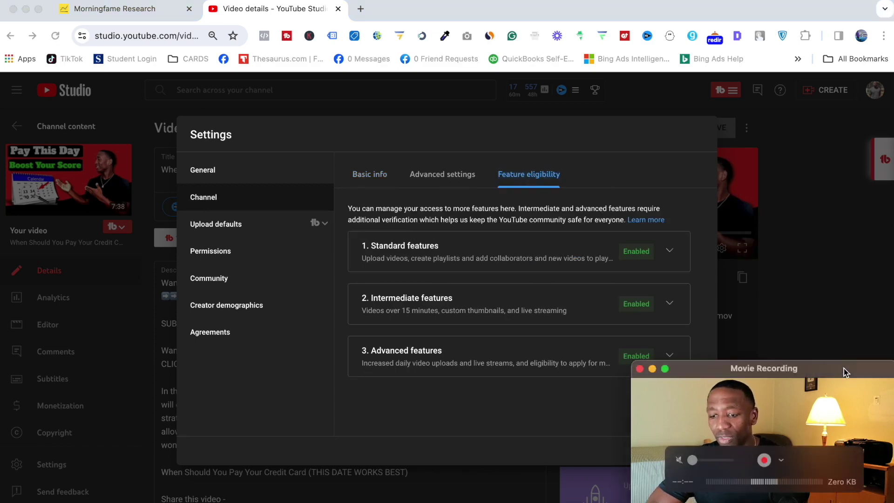
drag(843, 367, 209, 375)
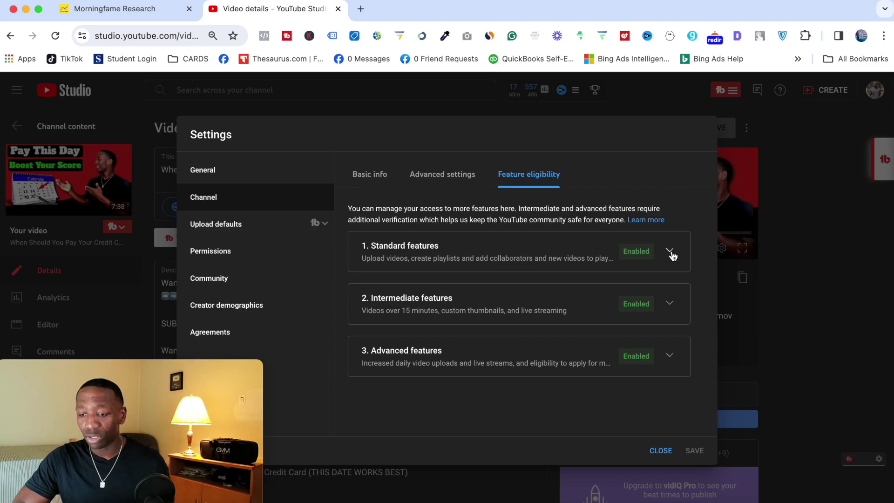
- Expand and collapse the Standard features tier, then read the Intermediate features details and collapse them
click(670, 252)
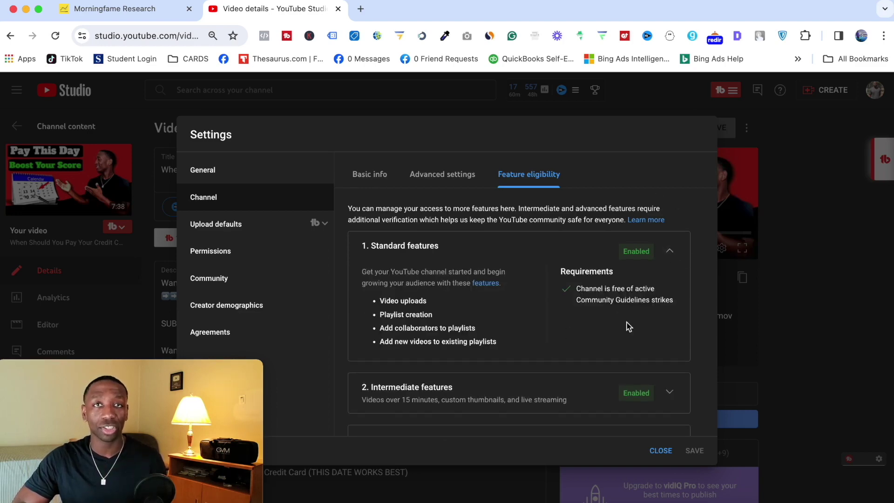
click(670, 251)
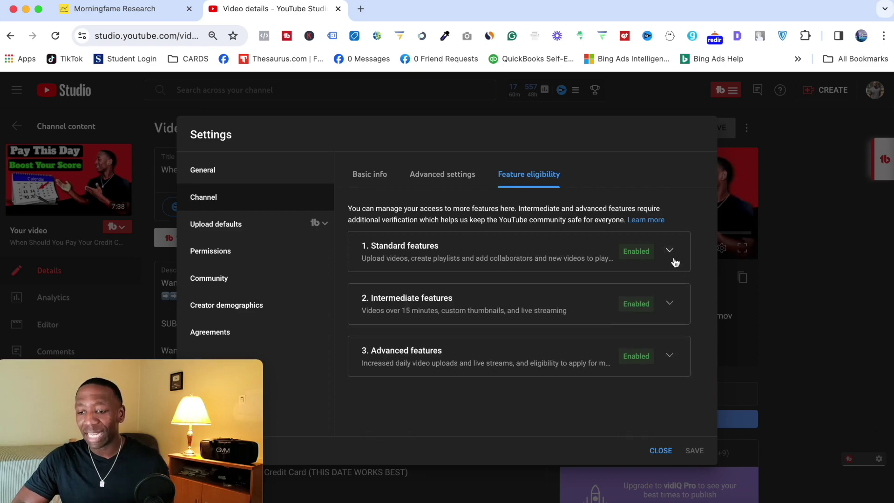
click(671, 305)
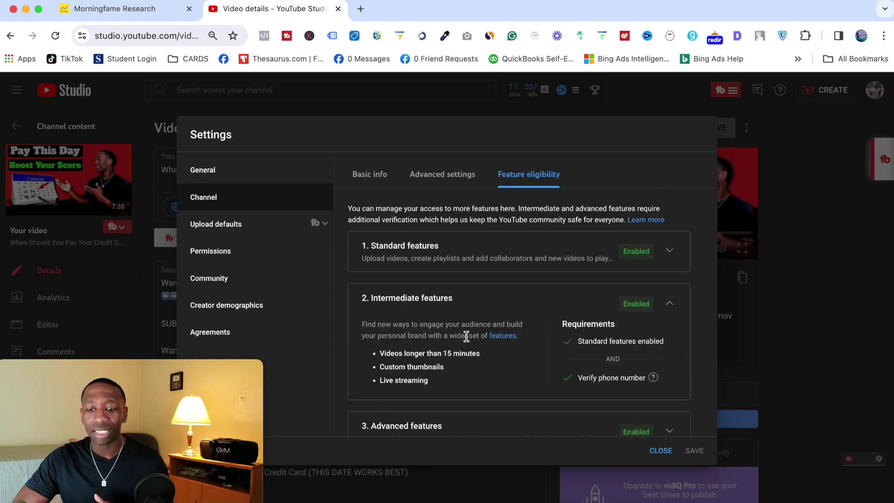
scroll(464, 335, down, 1)
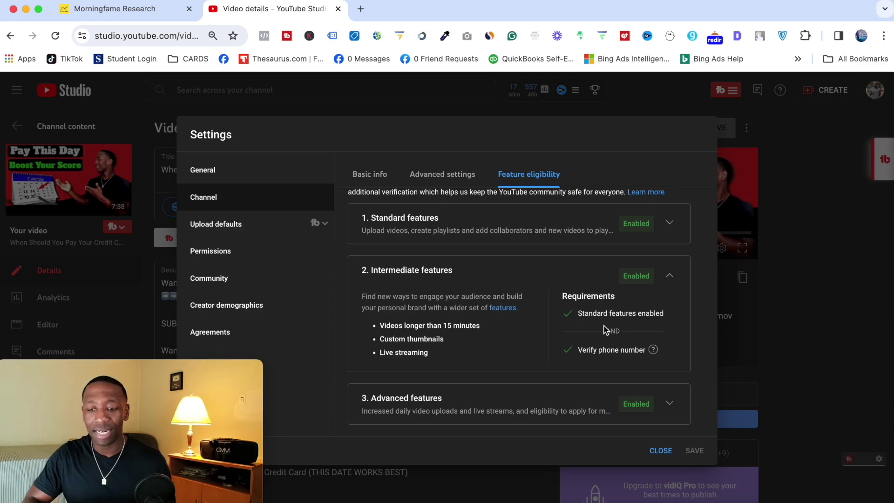
click(670, 277)
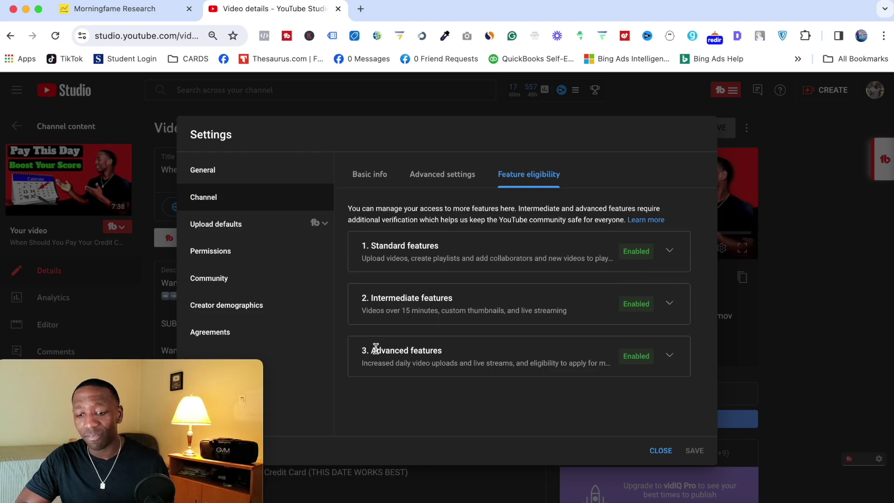
- Expand Advanced features and highlight its 'External links in video descriptions' perk
drag(375, 348, 447, 357)
click(657, 341)
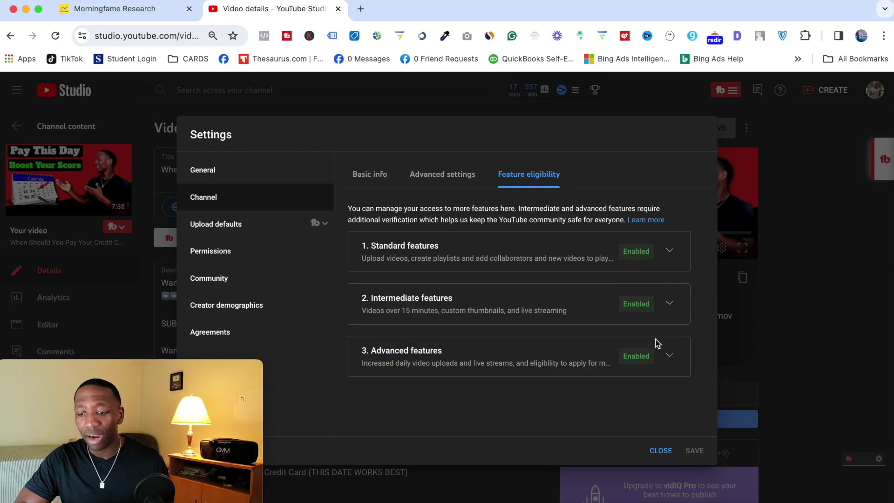
click(671, 357)
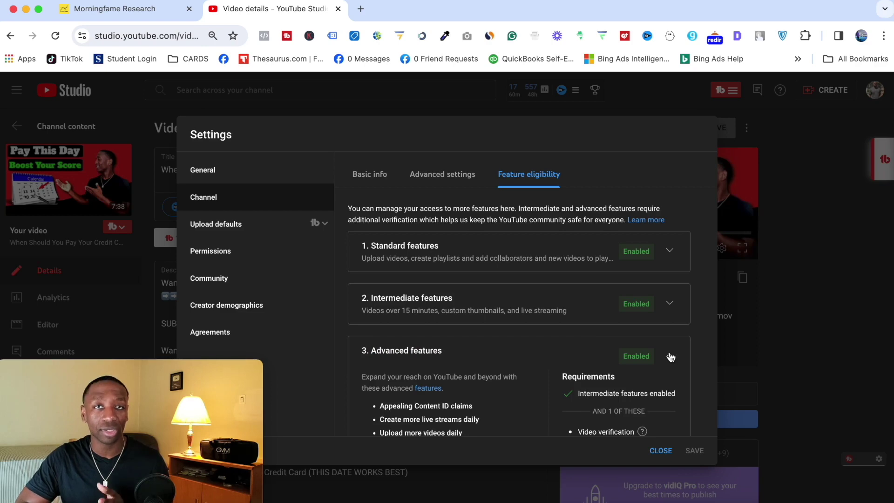
scroll(608, 354, down, 5)
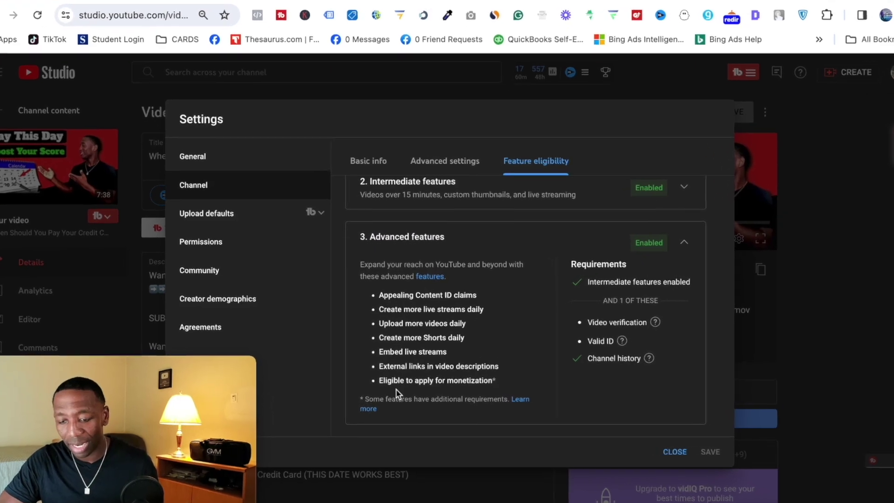
drag(376, 355, 518, 355)
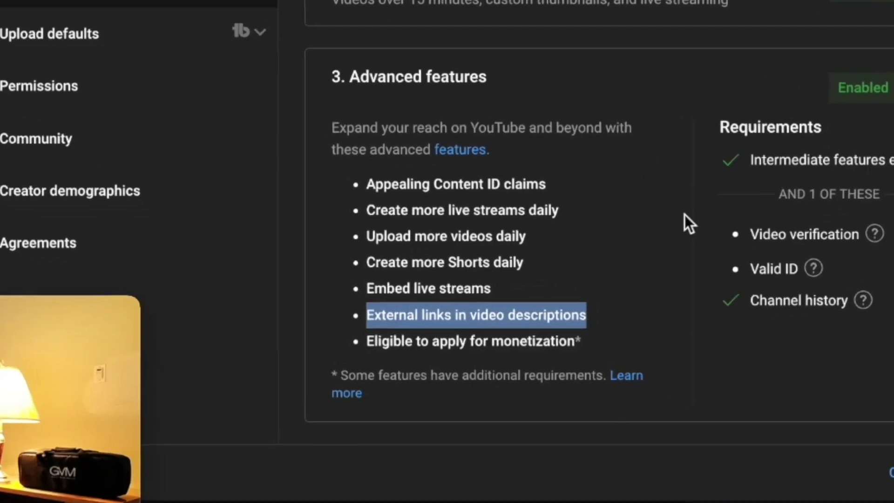
click(685, 215)
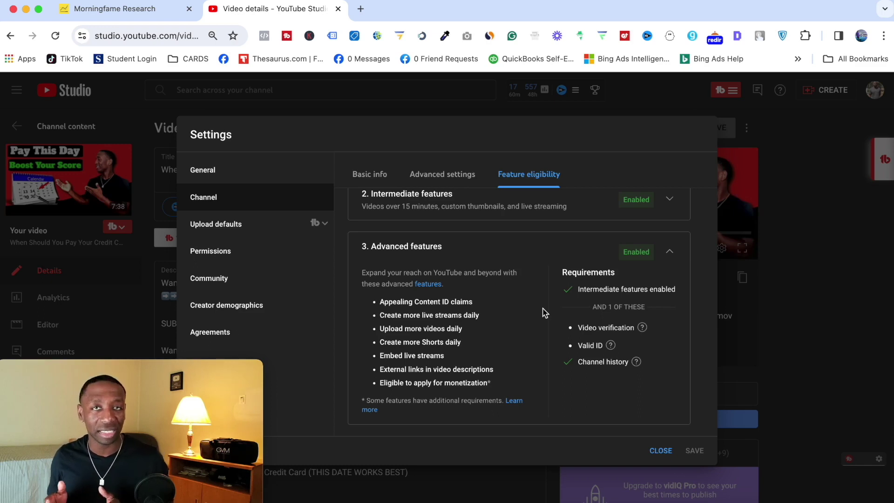
- Briefly re-expand and collapse the Intermediate features tier, then return to Advanced features
scroll(649, 294, up, 3)
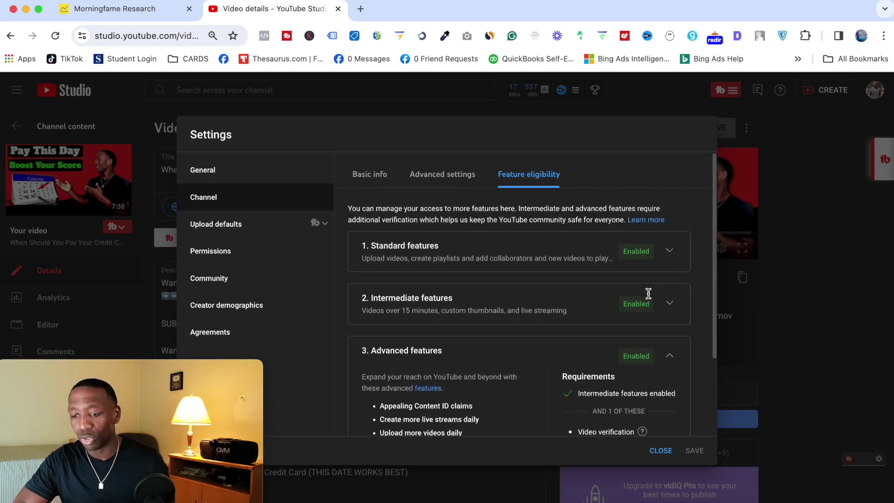
click(673, 304)
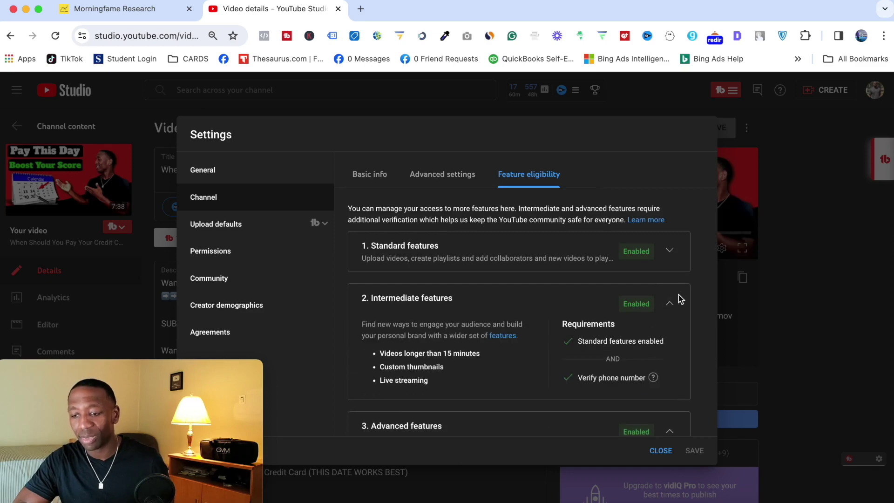
click(670, 304)
scroll(673, 307, down, 2)
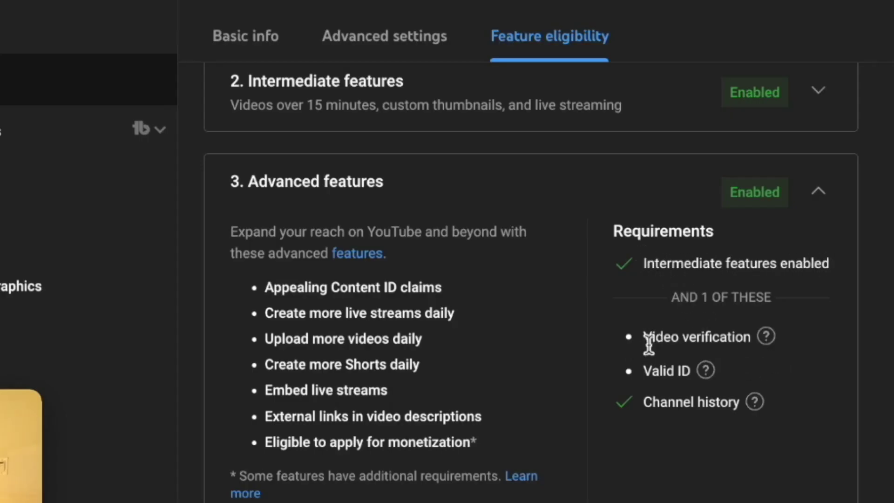
mouse_move(723, 343)
mouse_move(675, 373)
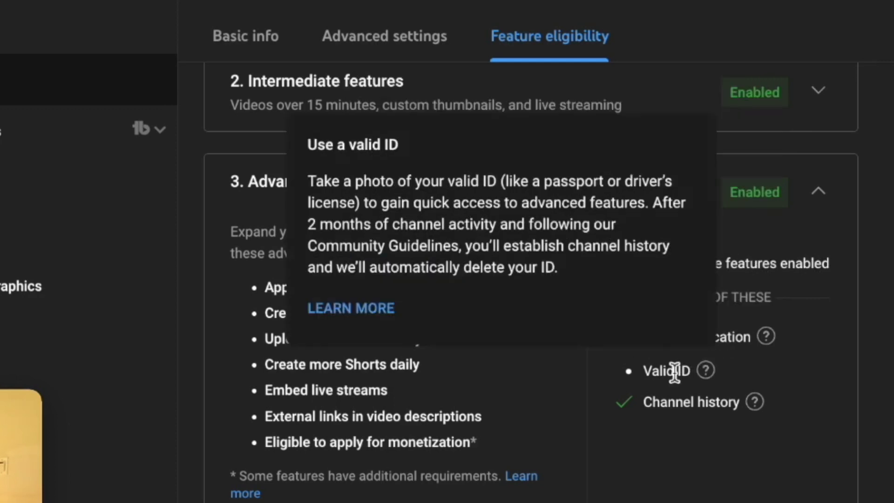
mouse_move(674, 411)
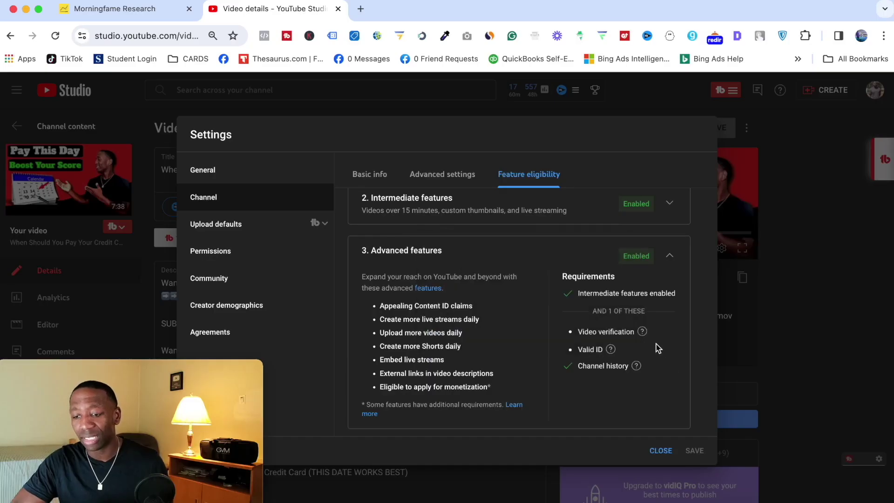
mouse_move(645, 334)
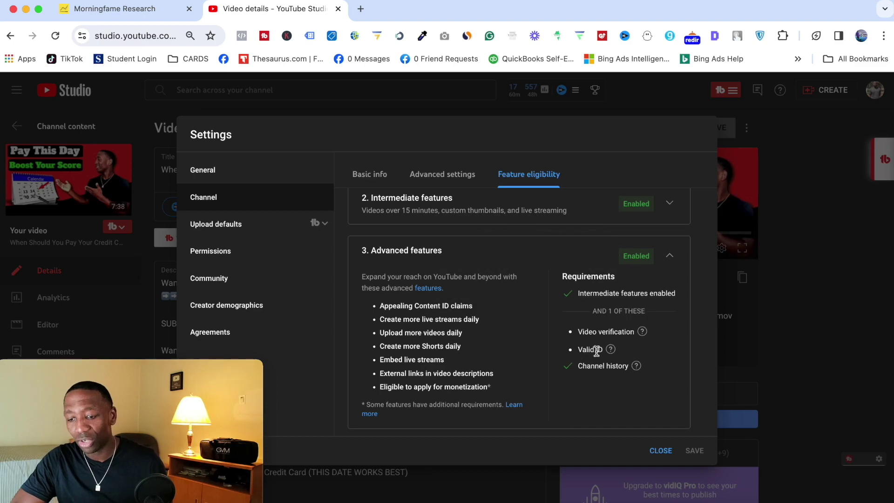
mouse_move(611, 354)
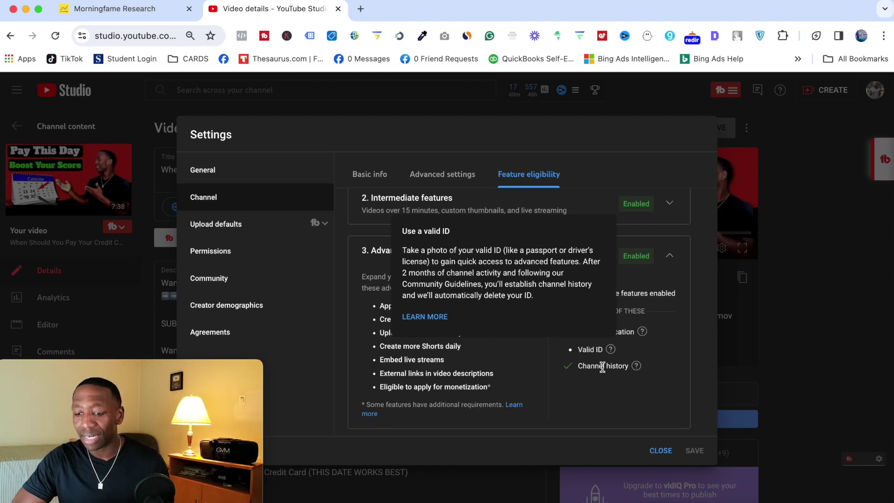
mouse_move(611, 366)
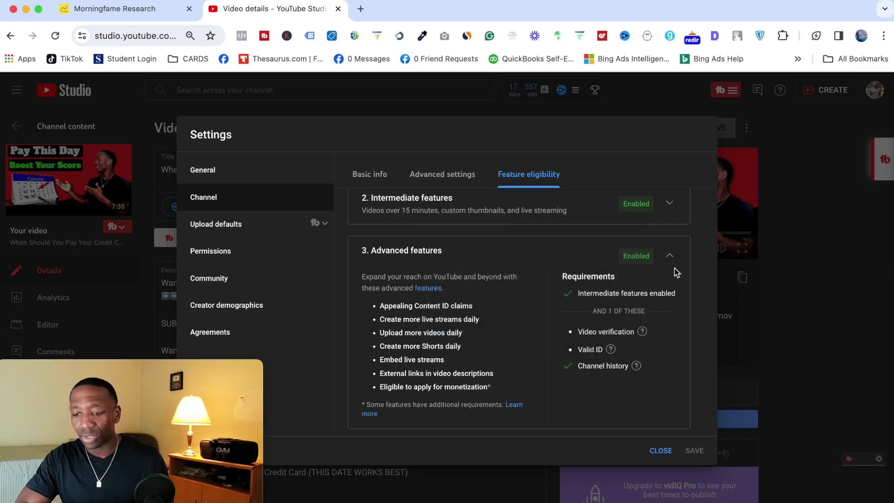
- Collapse the 3. Advanced features tier so only its Enabled summary shows
click(669, 256)
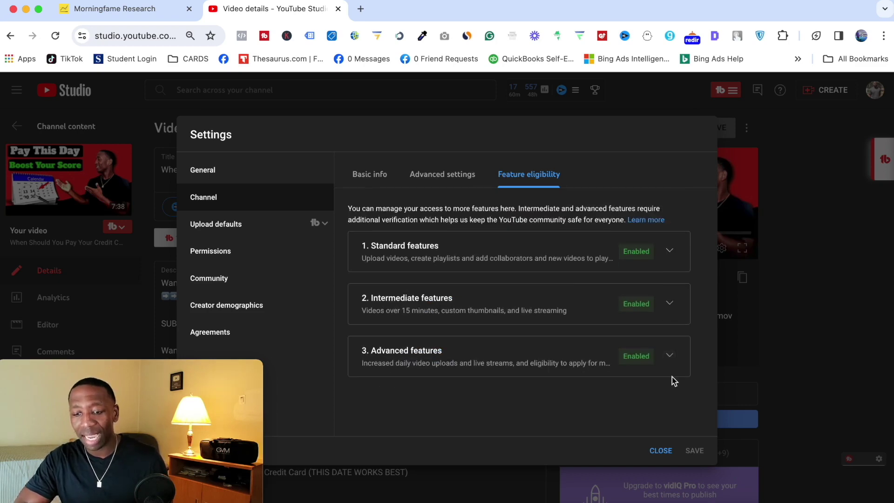